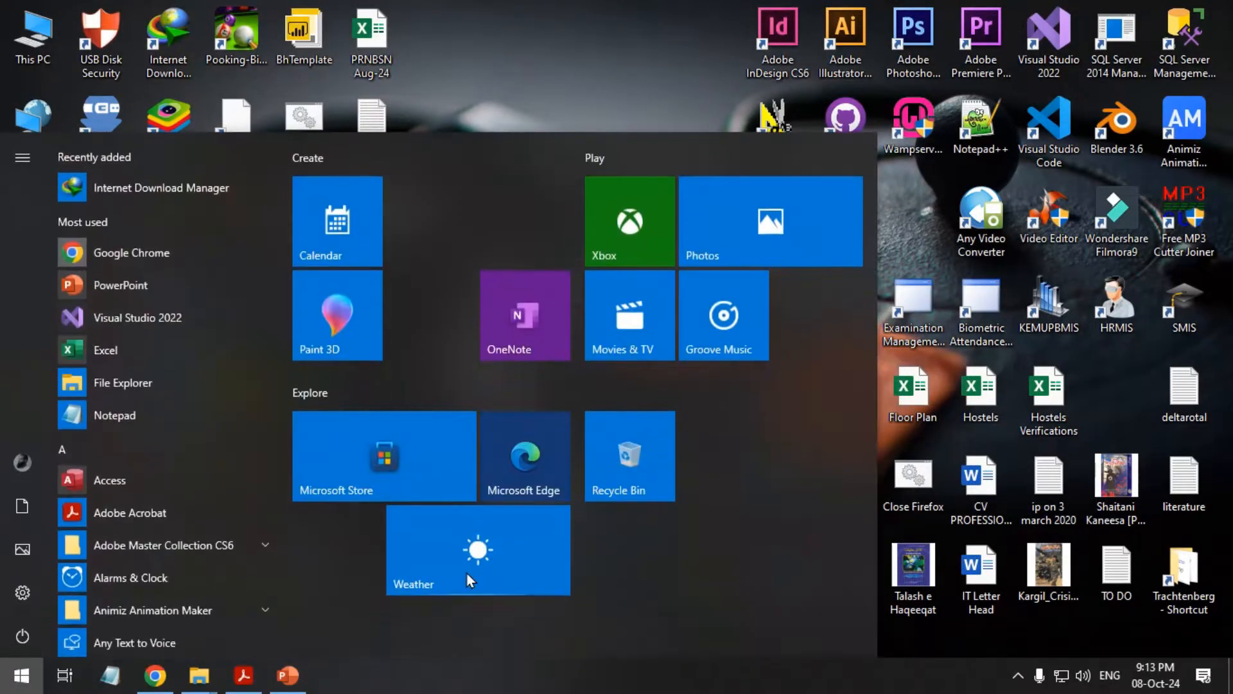
type("idm")
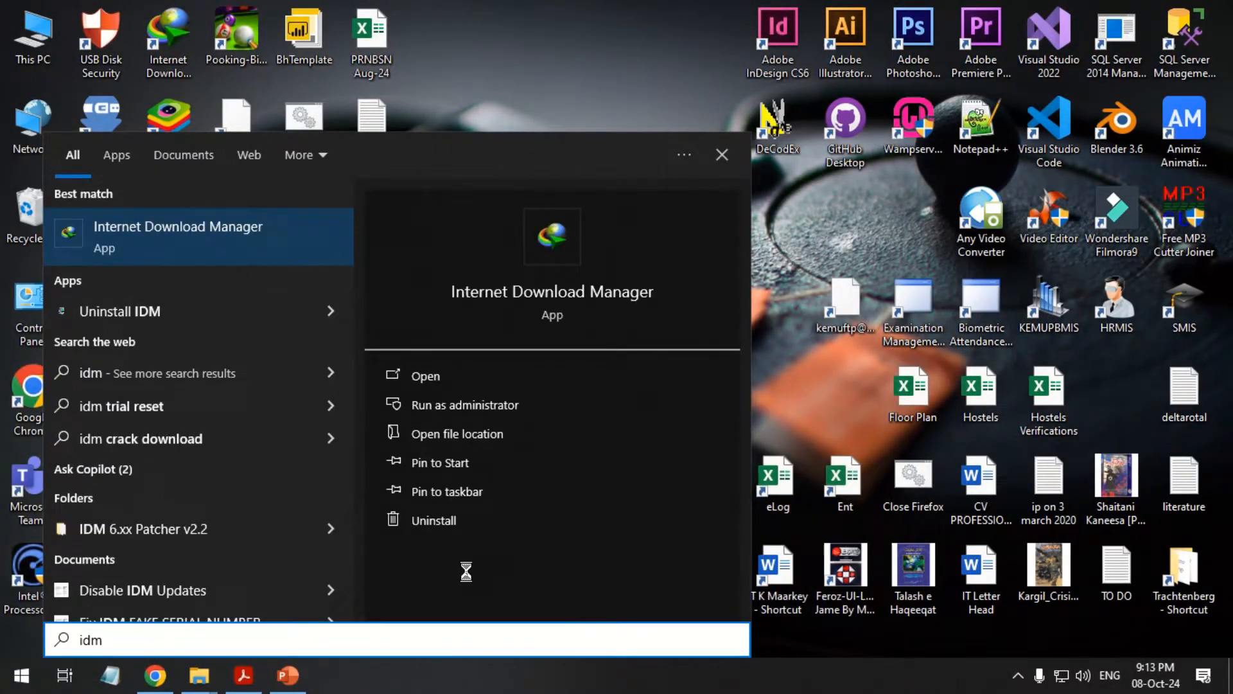
Launch Internet Download Manager from the Start search
key("Return")
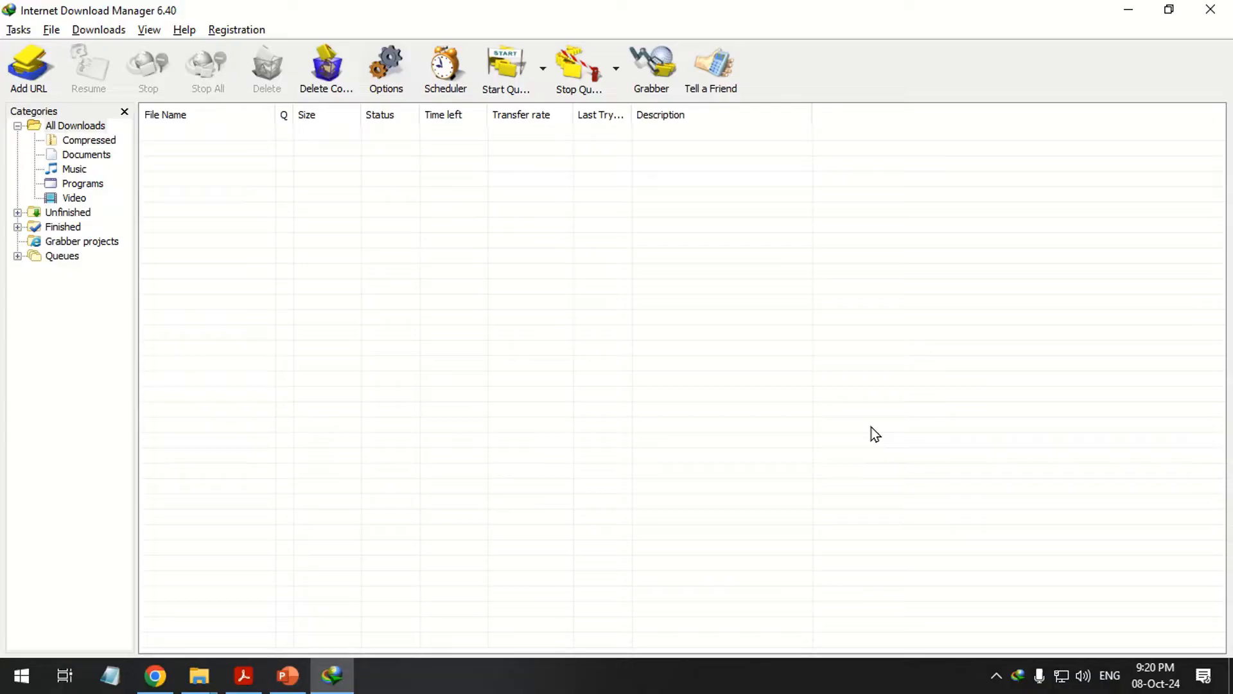
Close the IDM window and exit Internet Download Manager from the system tray
left_click(1211, 9)
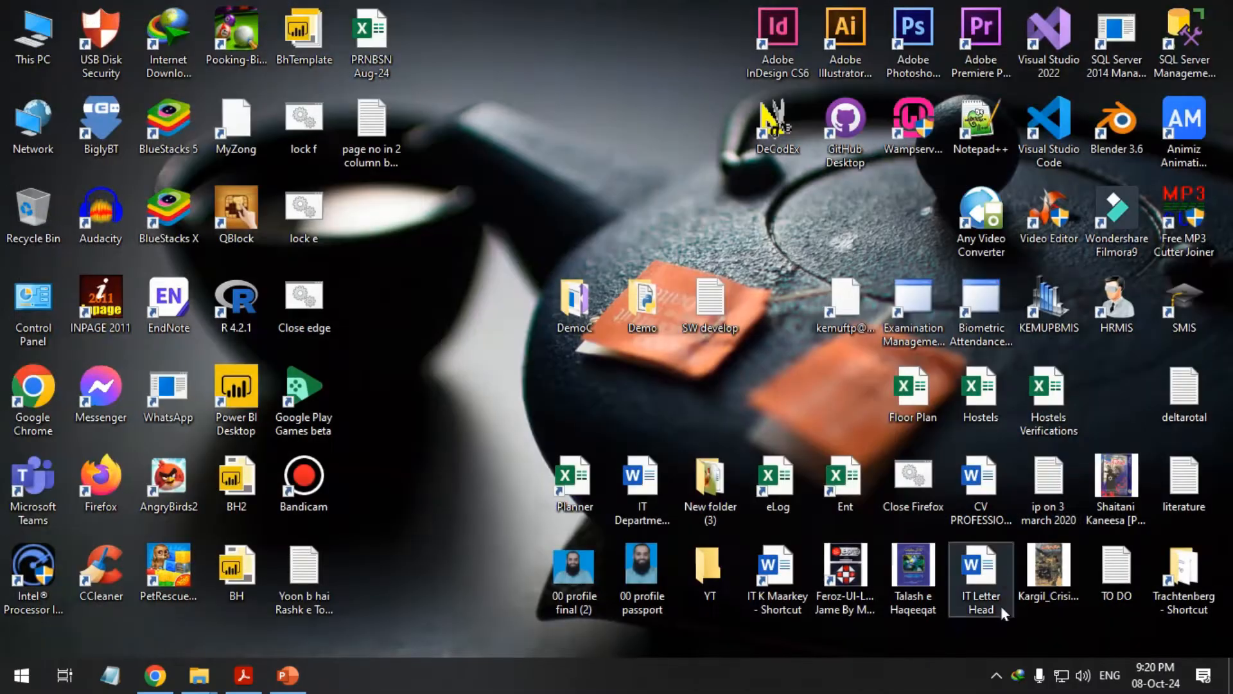
left_click(997, 679)
right_click(1037, 606)
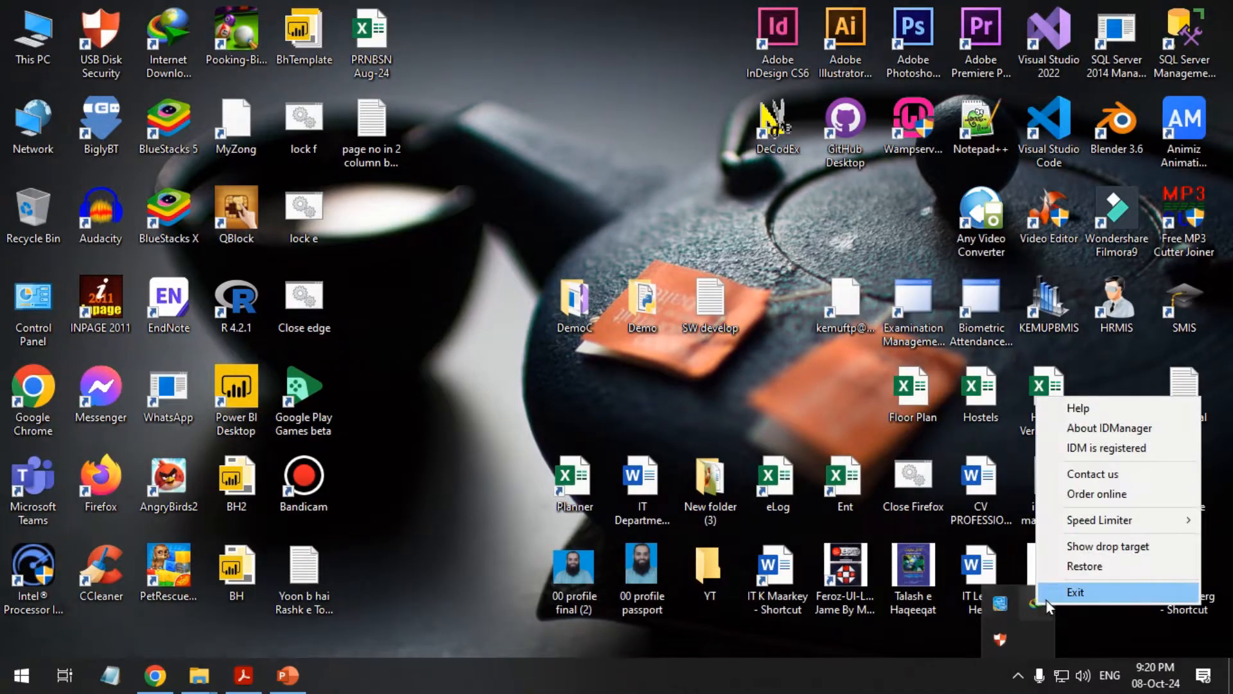
left_click(1044, 603)
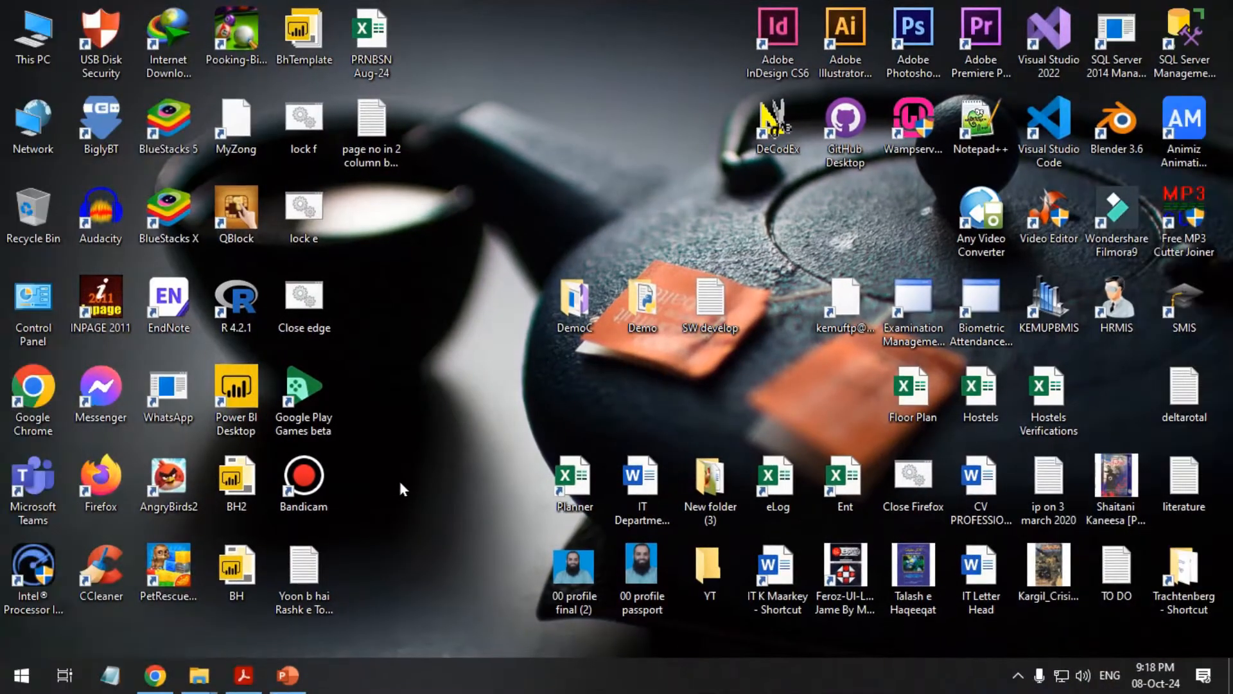
Launch Registry Editor and expand HKEY_CURRENT_USER and its SOFTWARE key
key("super")
type("reg")
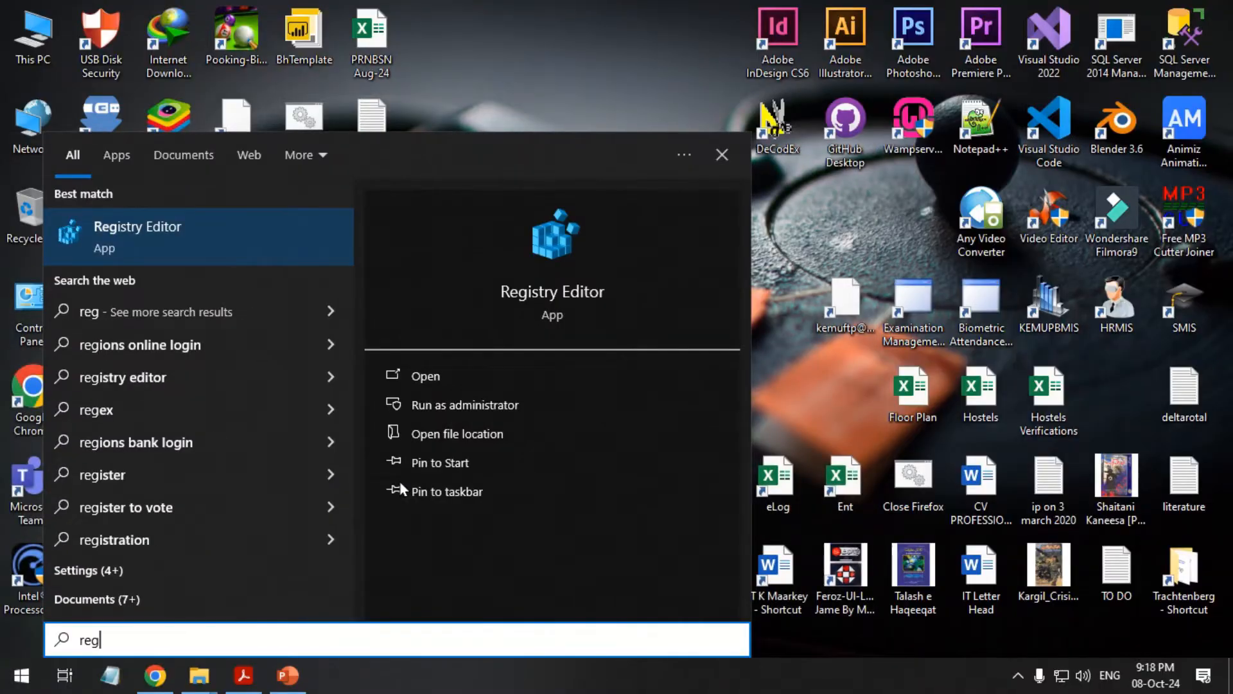
key("Return")
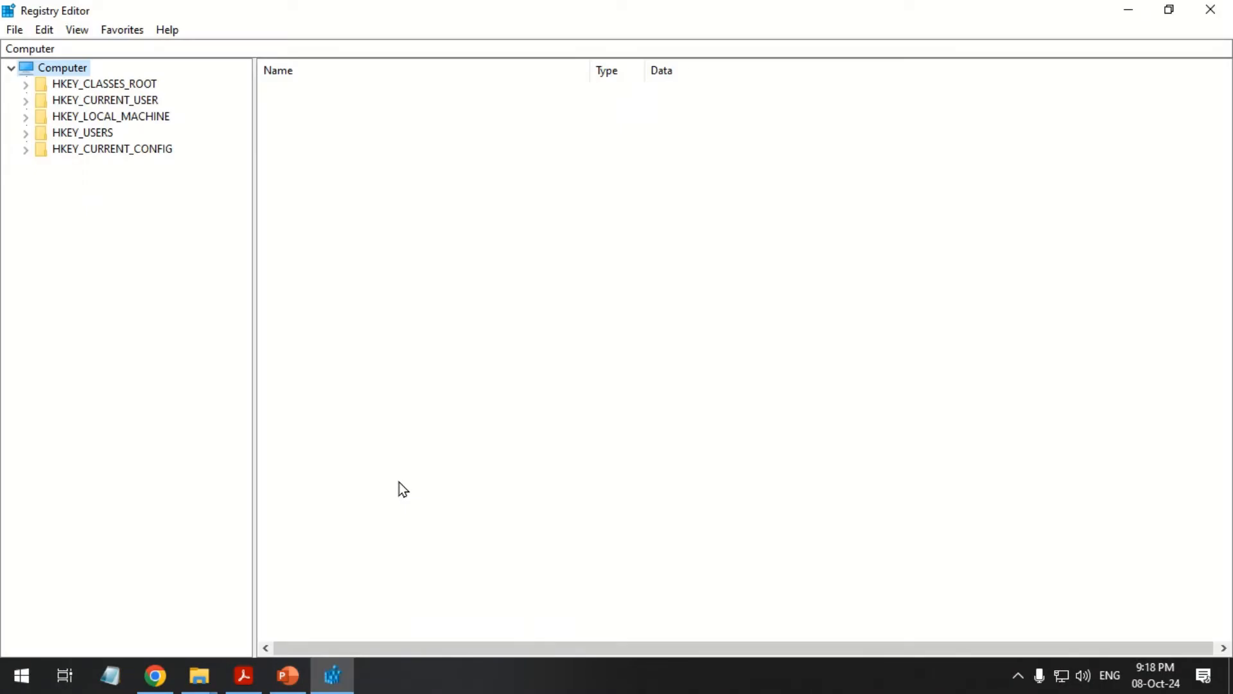
left_click(97, 101)
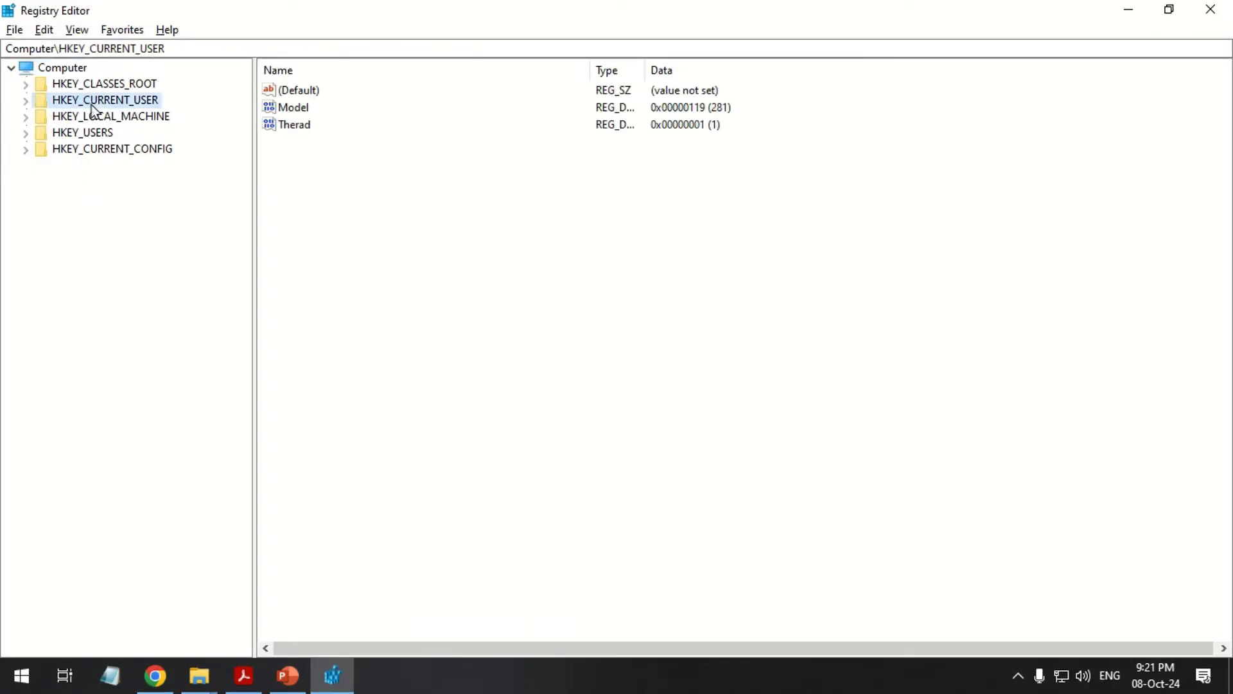
left_click(25, 100)
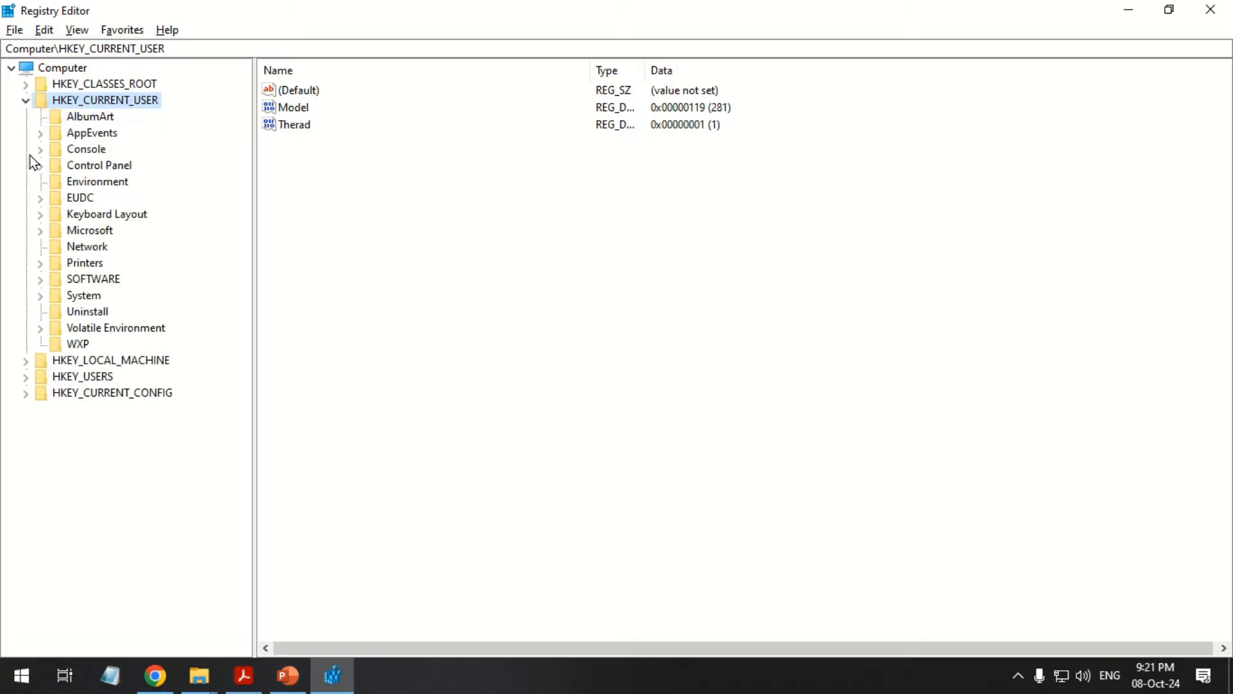
left_click(40, 279)
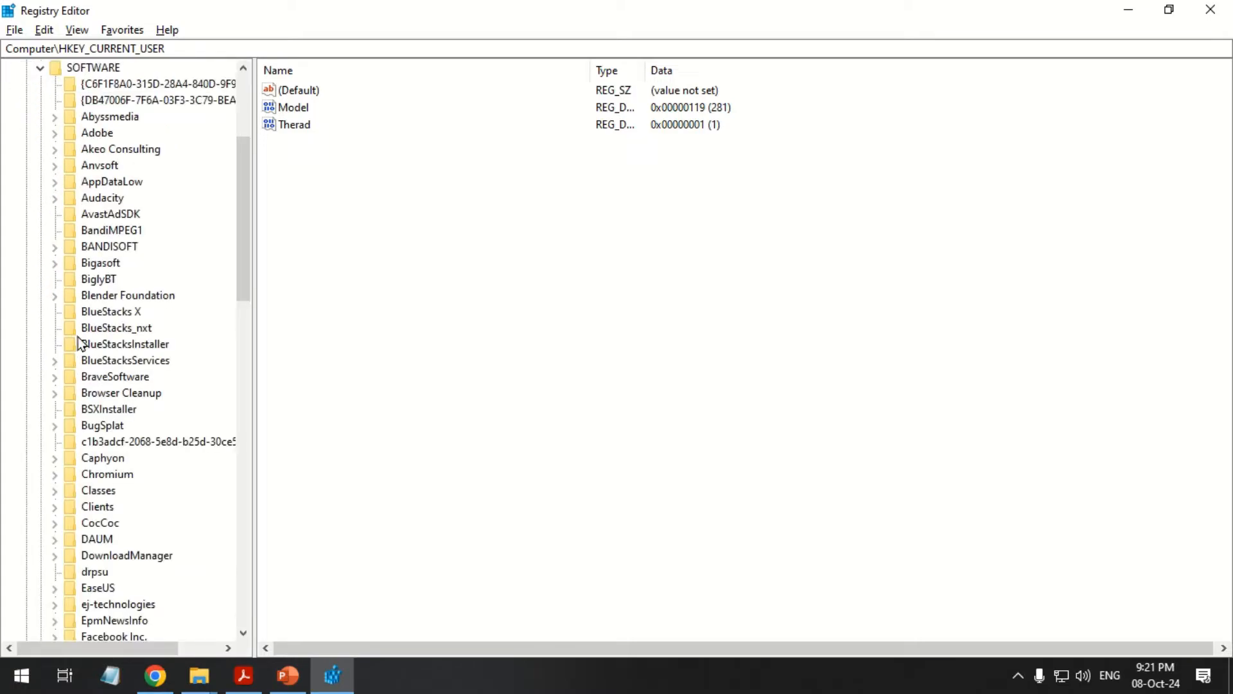
scroll(93, 337, "down", 2)
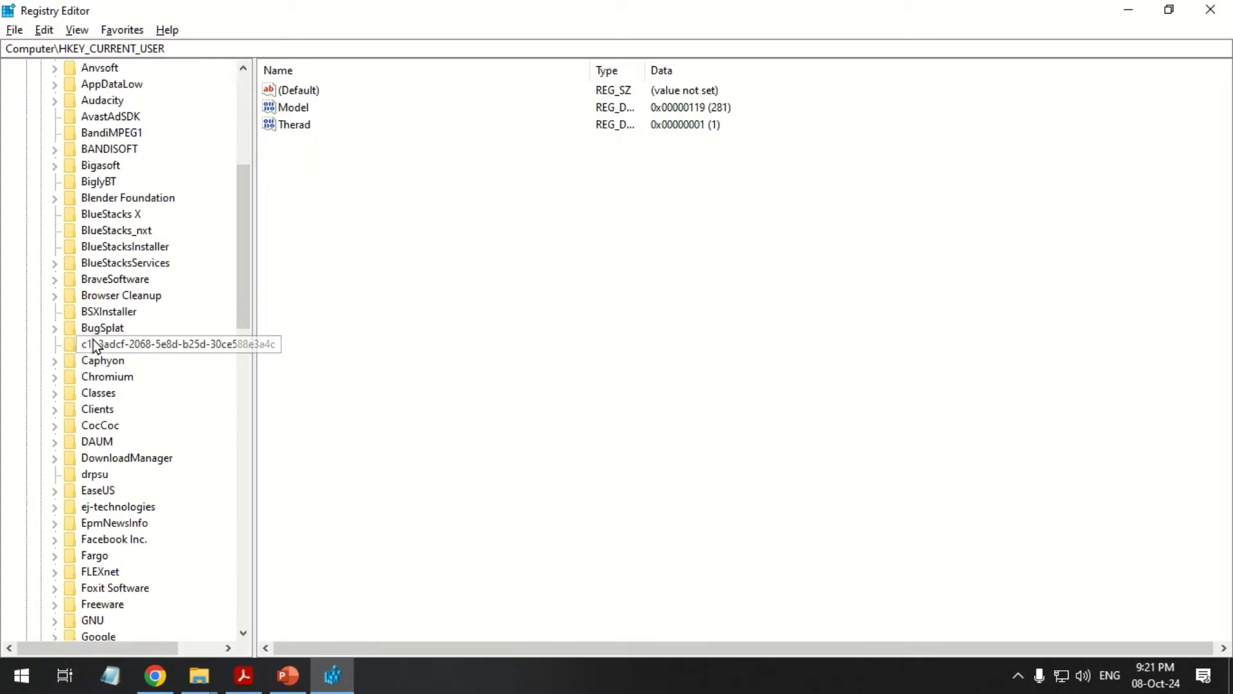
Show the DownloadManager key's values and bring up the LstCheck value's context menu
left_click(126, 458)
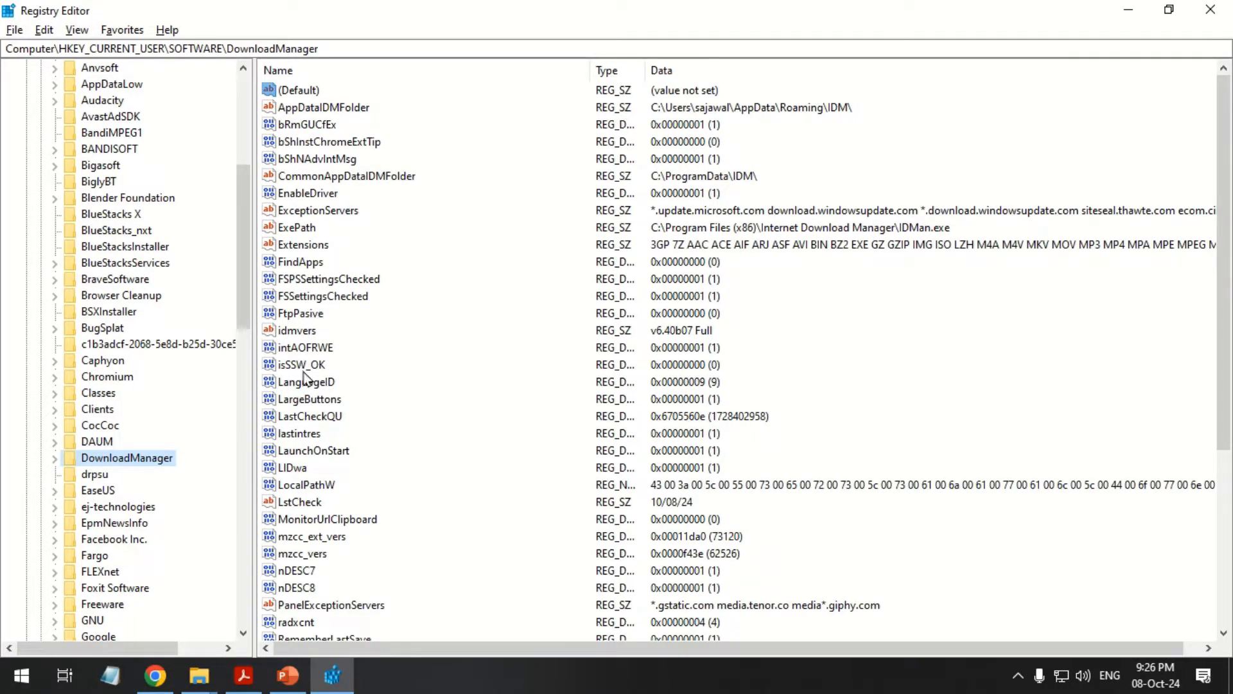
left_click(310, 503)
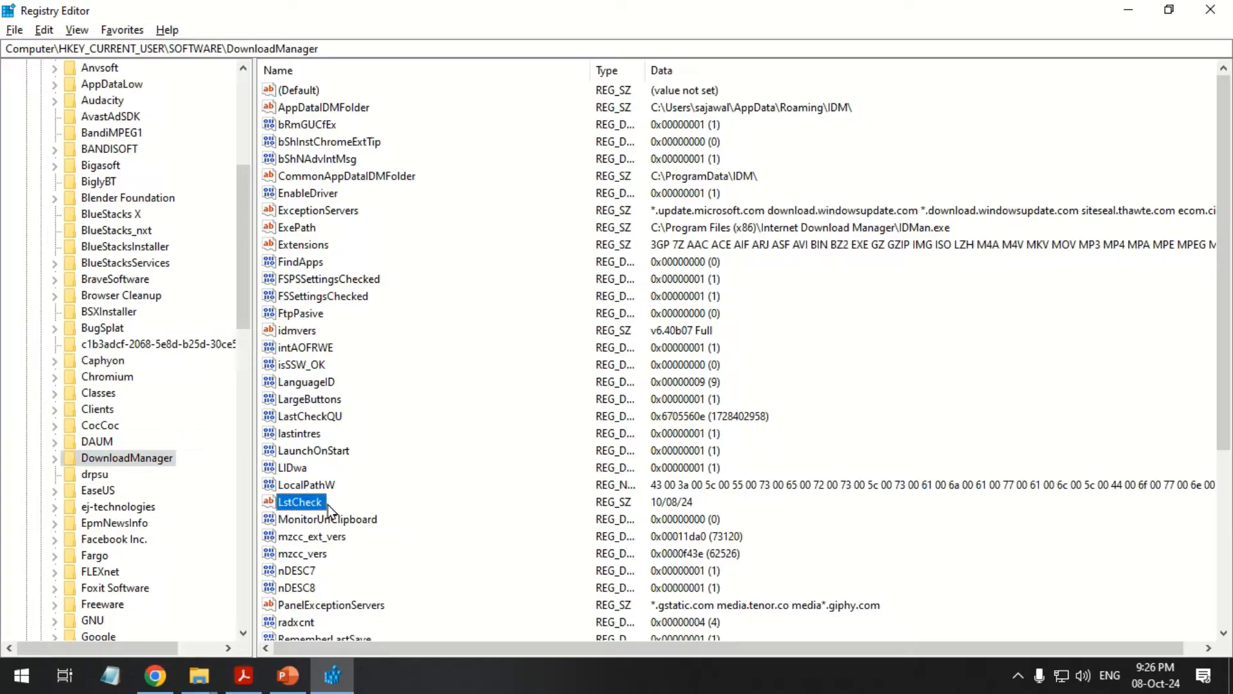
right_click(310, 503)
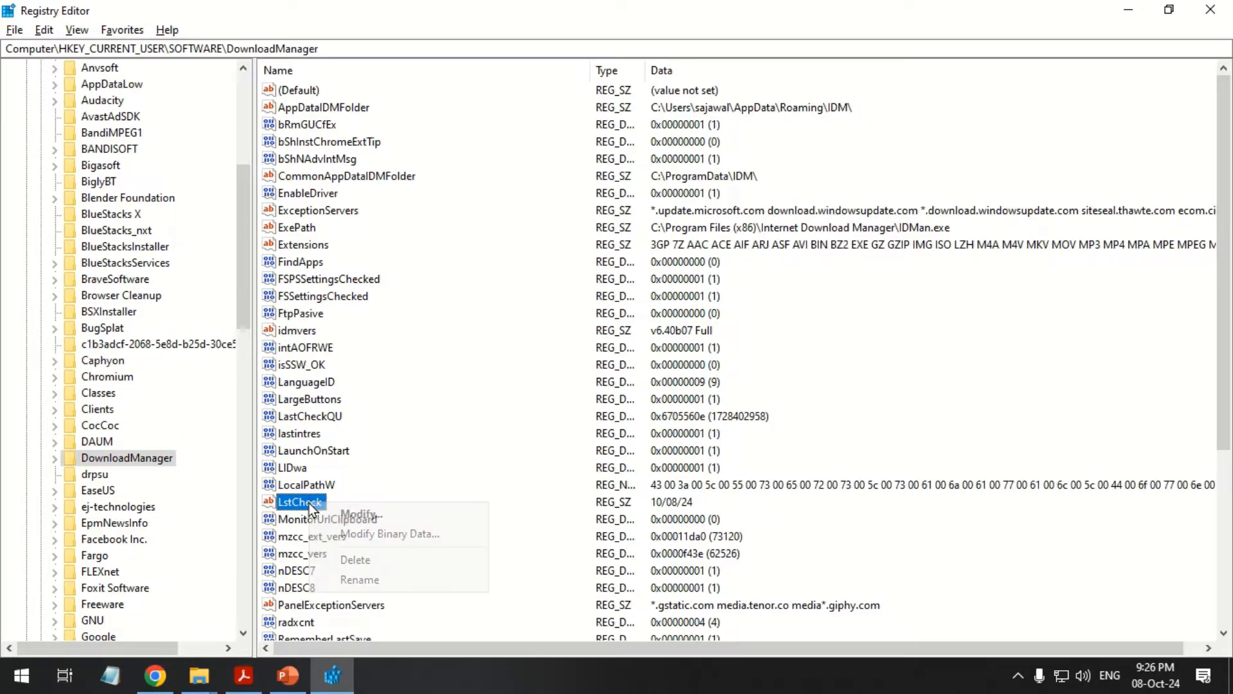
Change the LstCheck value's date from 10/08/24 to 10/08/34 and save it
left_click(405, 521)
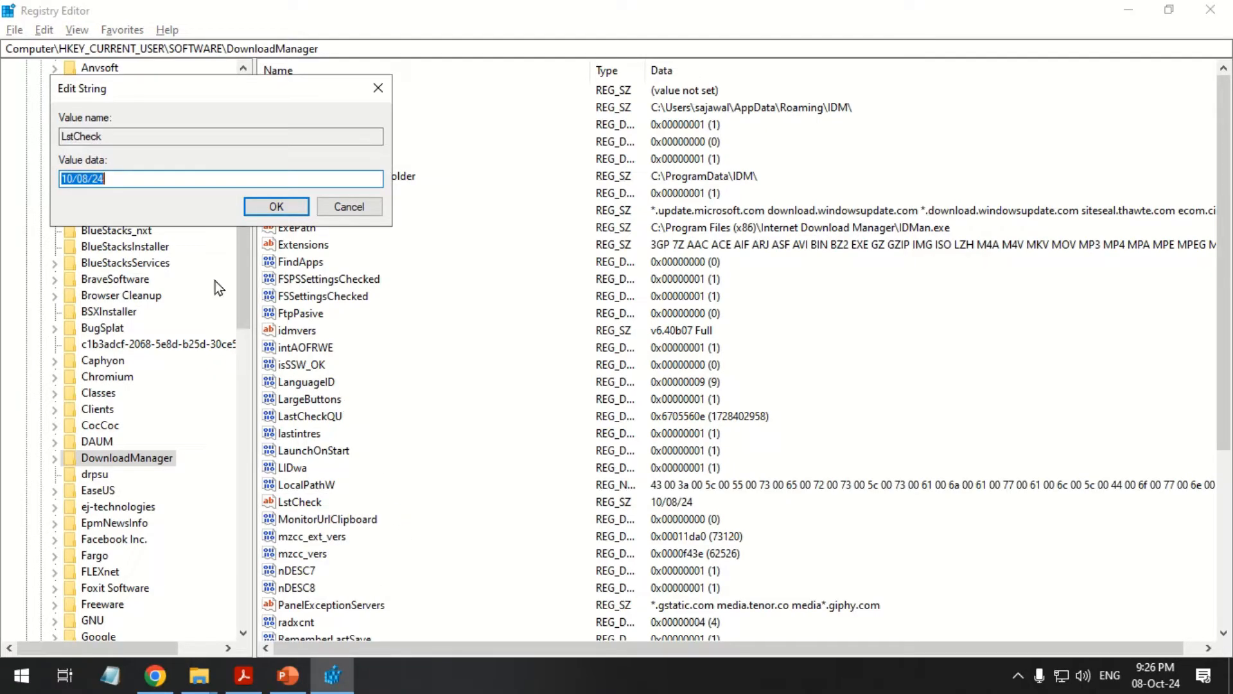
left_click(106, 178)
key("shift+Left")
key("shift+Left")
type("3")
left_click(276, 206)
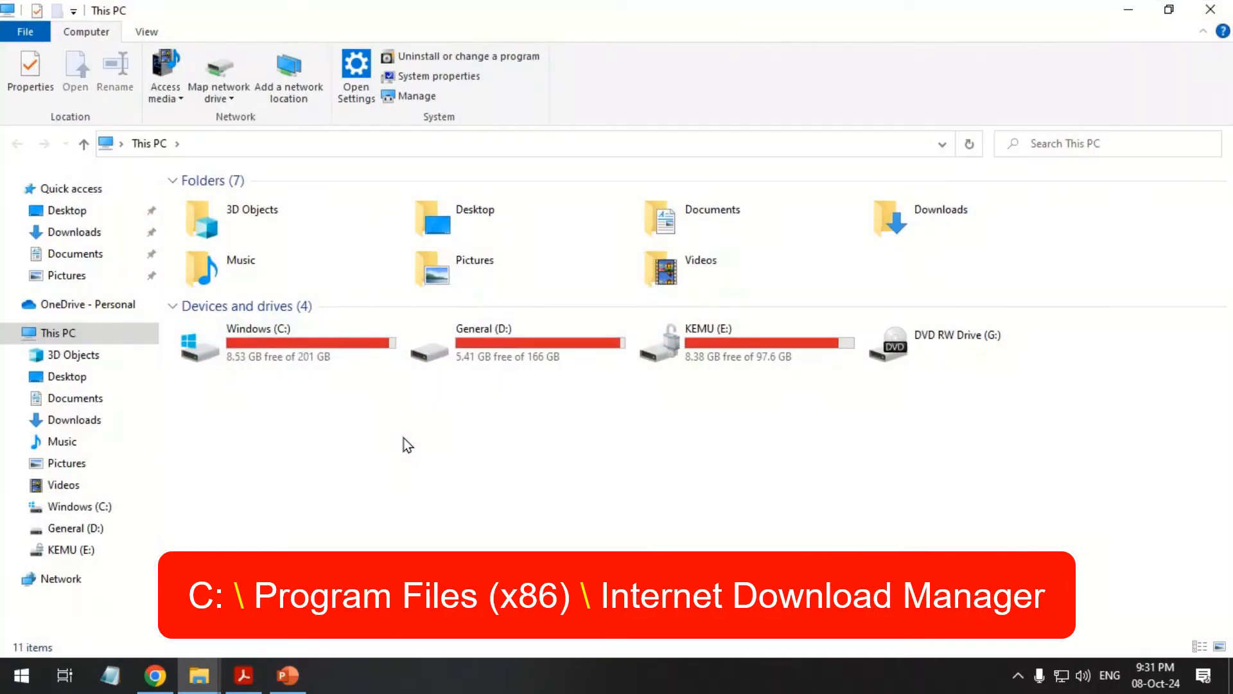
Navigate to C:\Program Files (x86)\Internet Download Manager
double_click(279, 333)
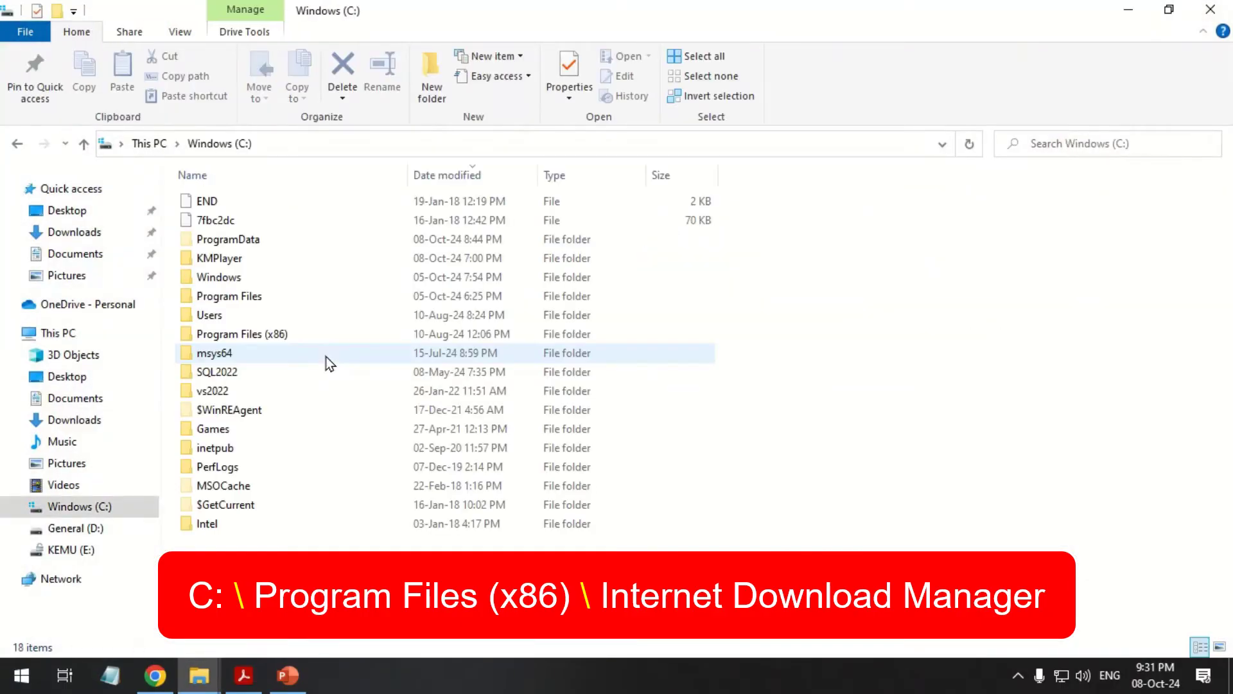
double_click(260, 336)
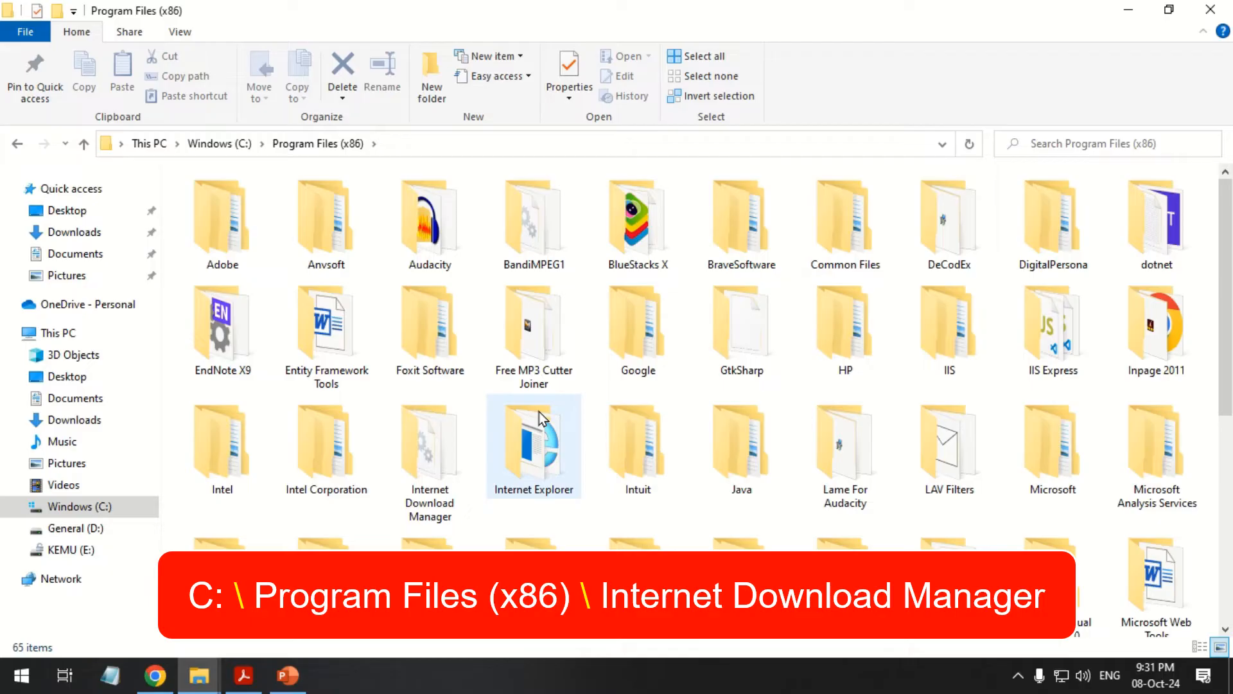
left_click(430, 456)
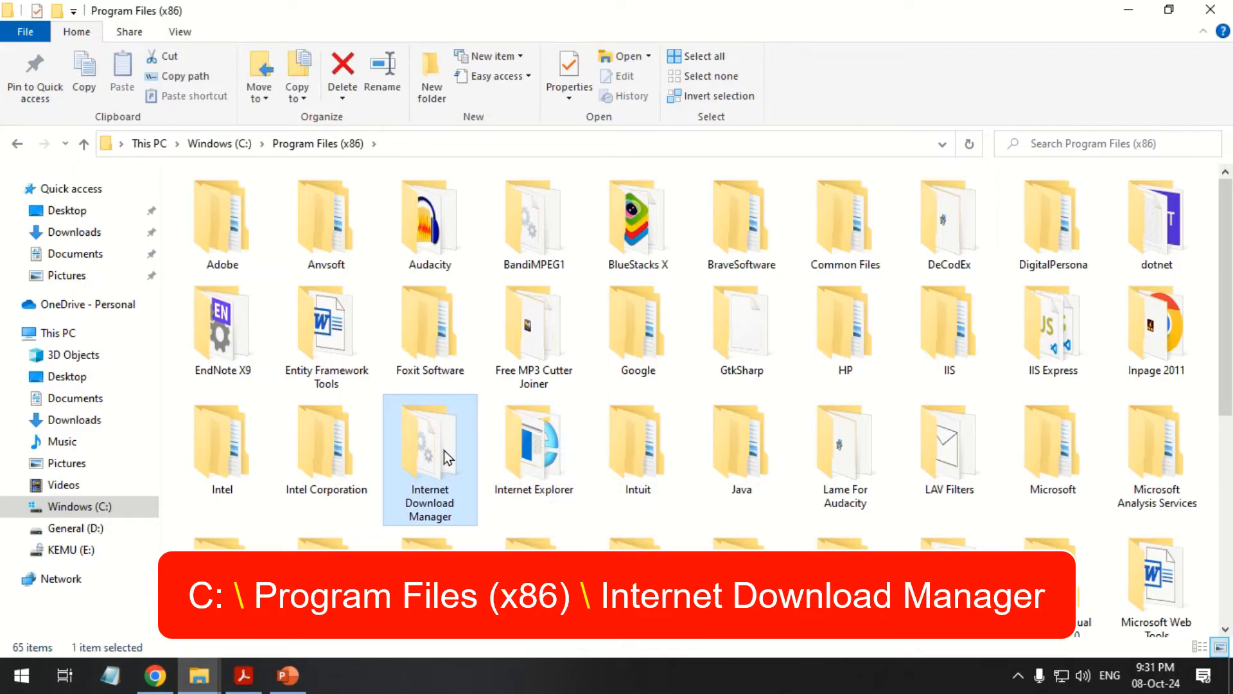
double_click(446, 456)
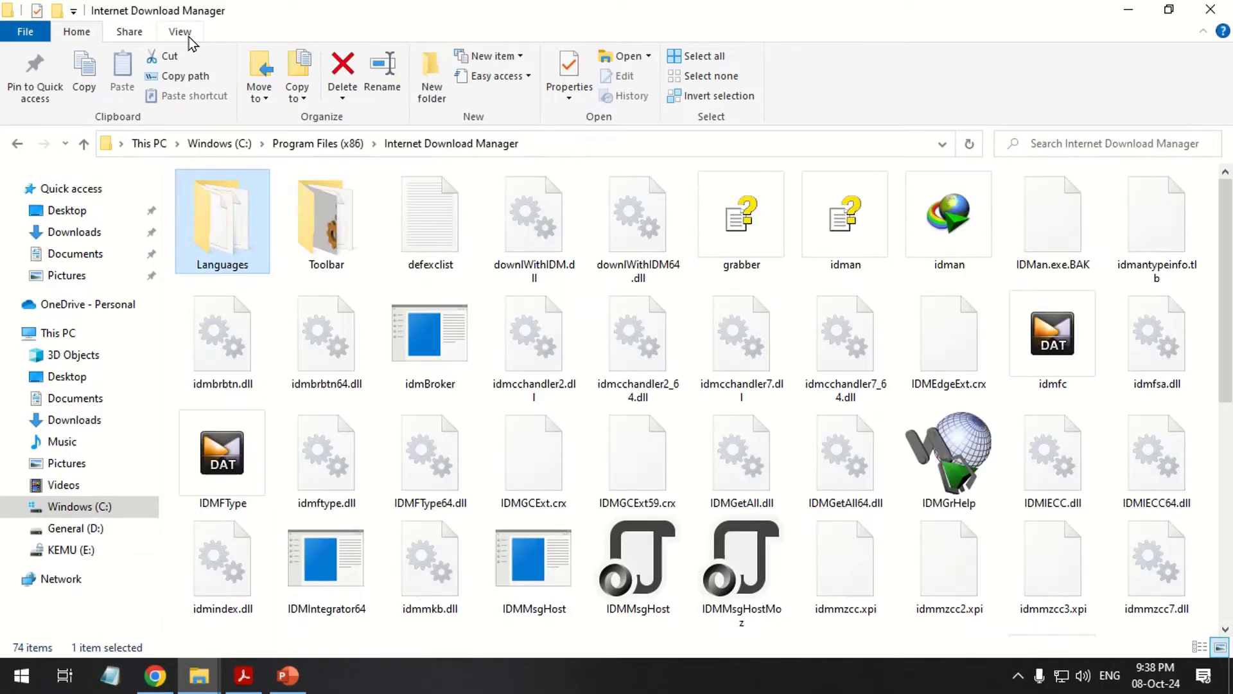
Enable File name extensions in the folder view options
left_click(179, 32)
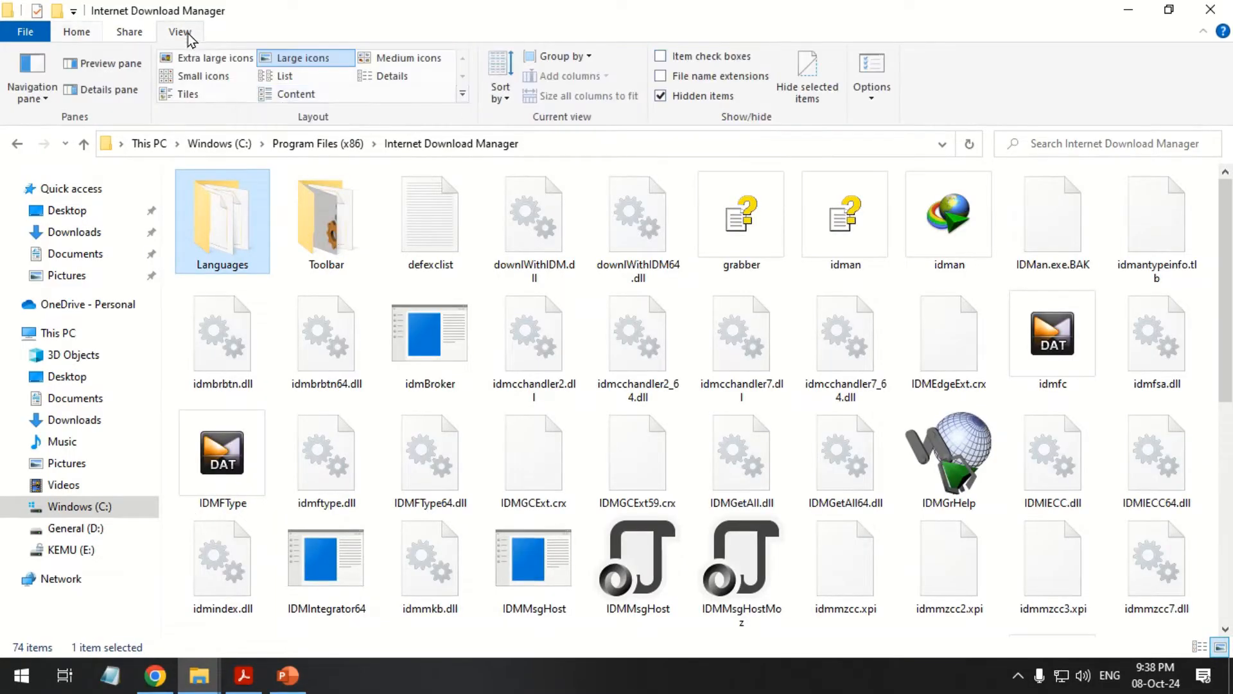
left_click(661, 76)
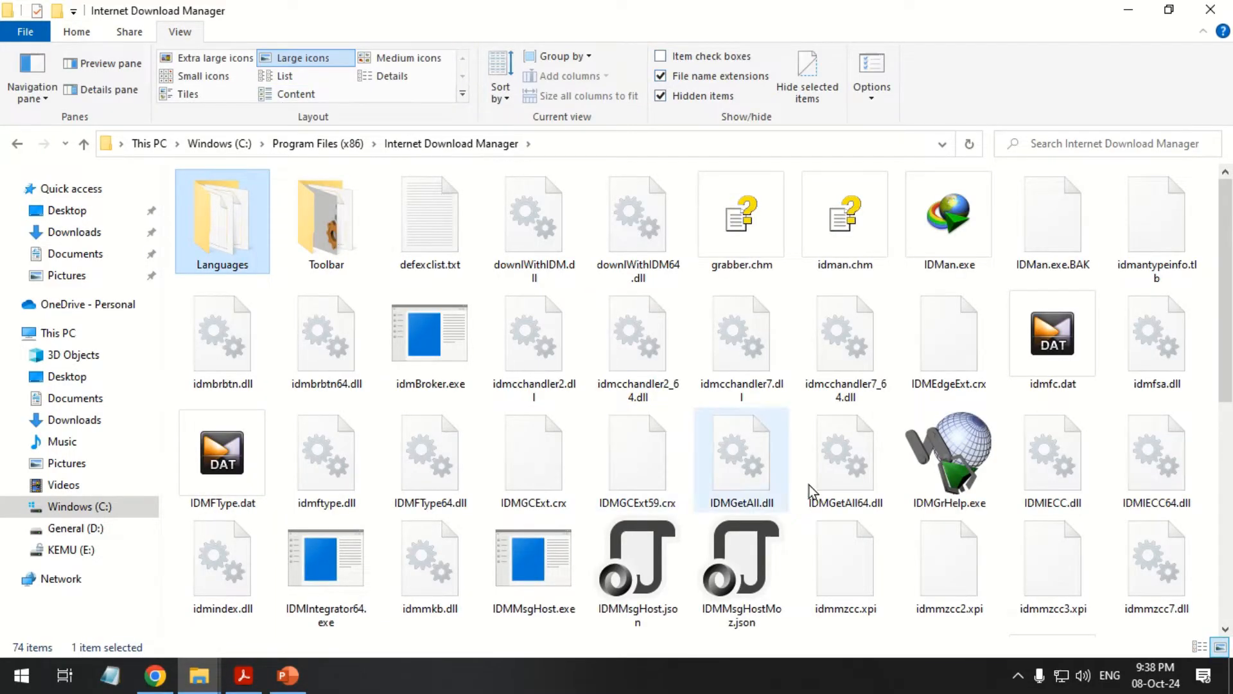
Rename IDMGrHelp.exe to IDM_Help_custom.exe
left_click(949, 463)
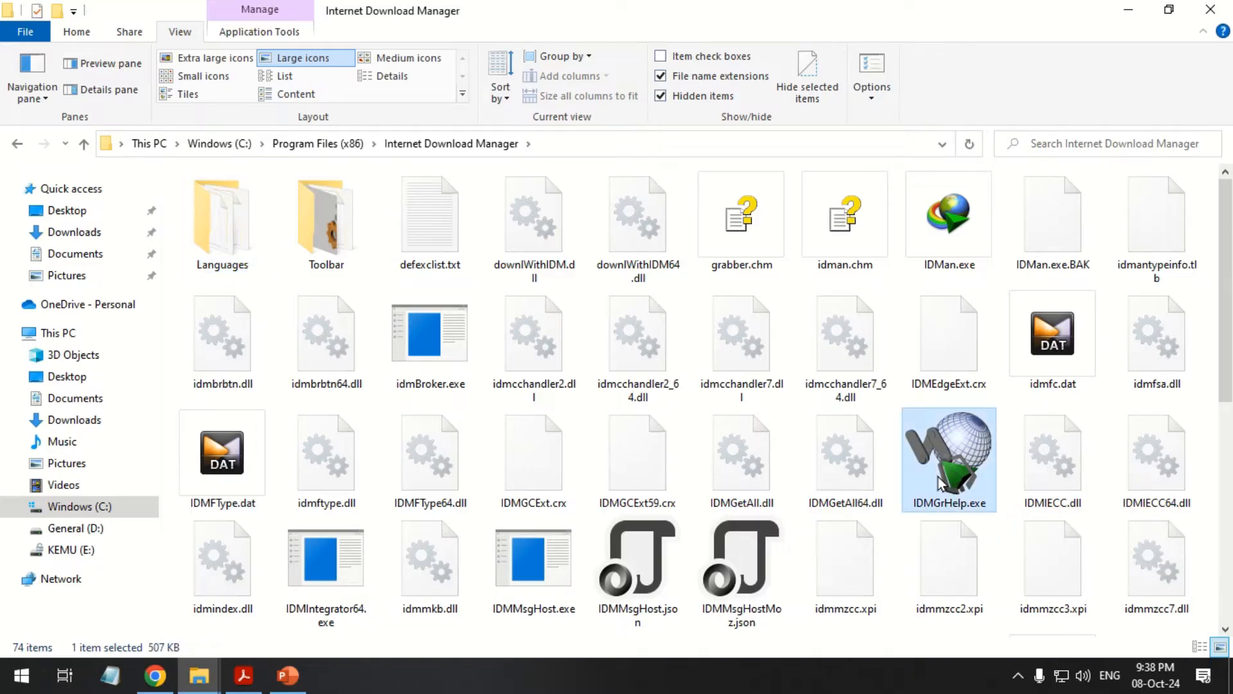
right_click(949, 463)
left_click(1015, 615)
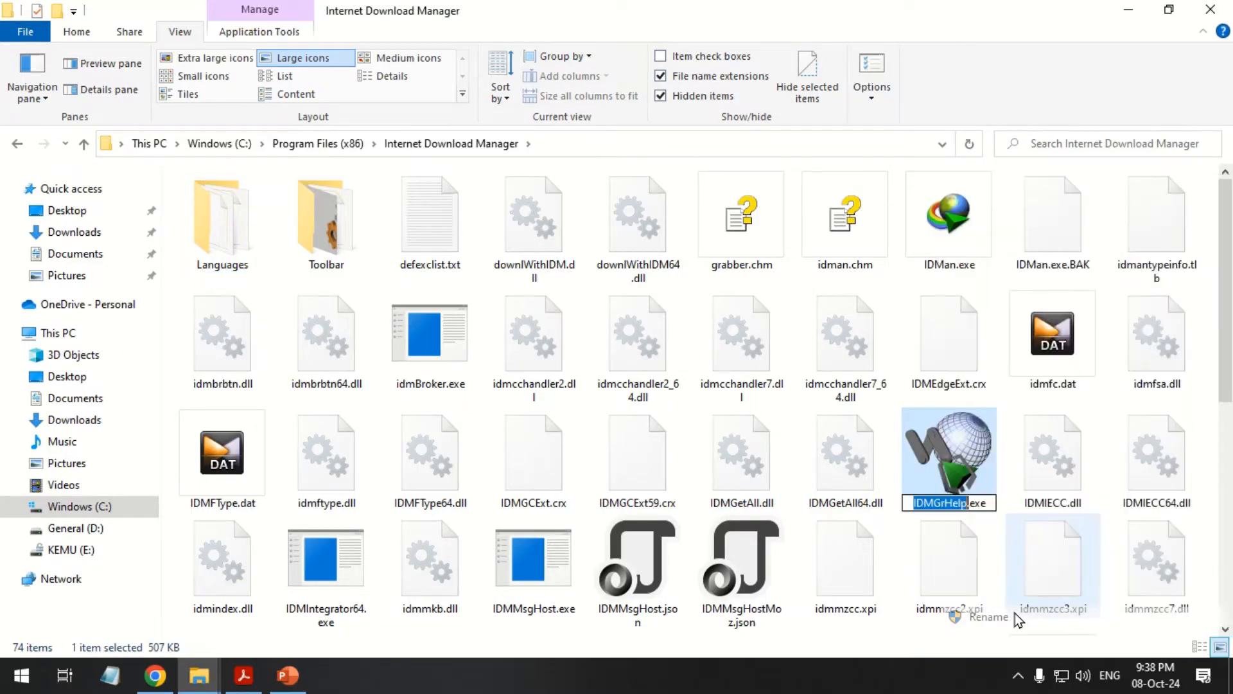
key("Right")
key("Left")
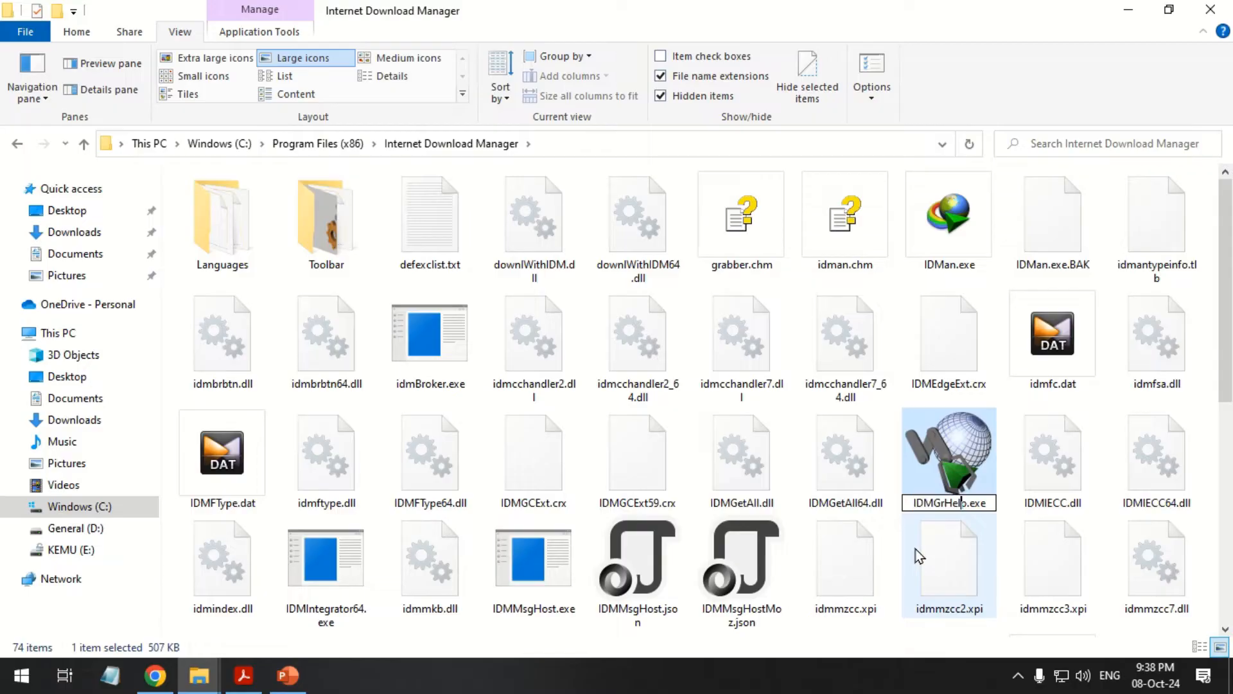
key("Delete")
key("Delete")
type("_Help")
type("_")
type("custom")
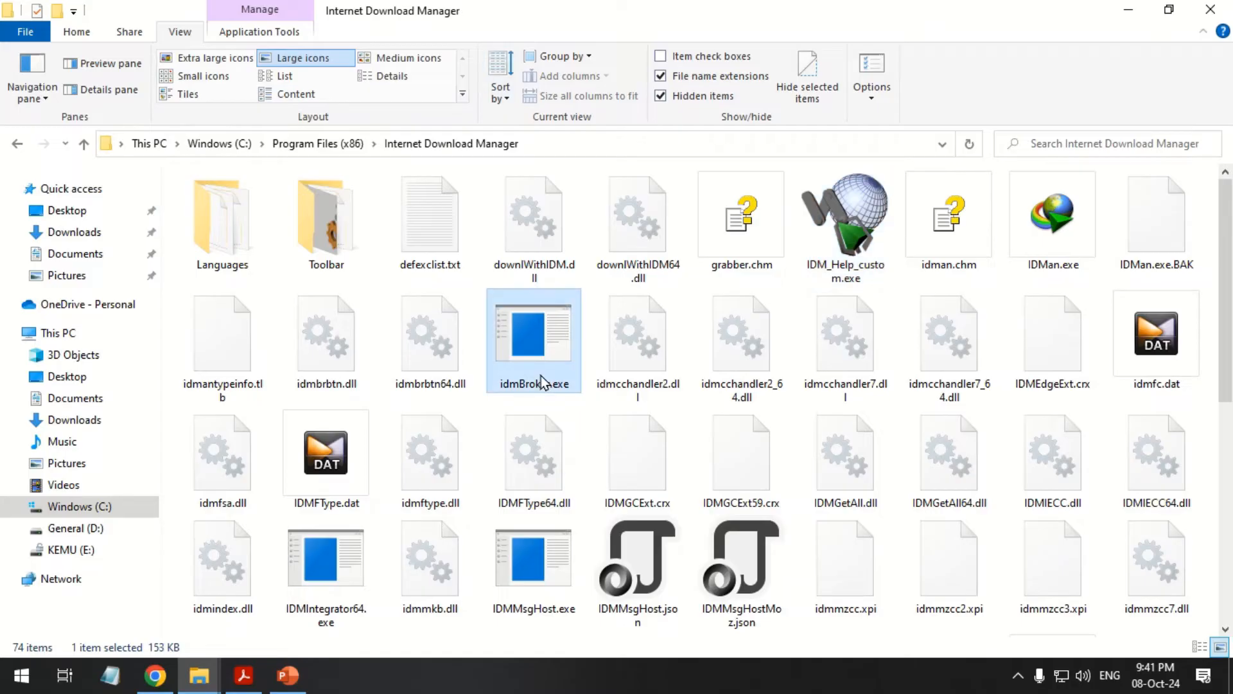
Rename idmBroker.exe to IDMGrHlp.exe
right_click(534, 347)
left_click(652, 619)
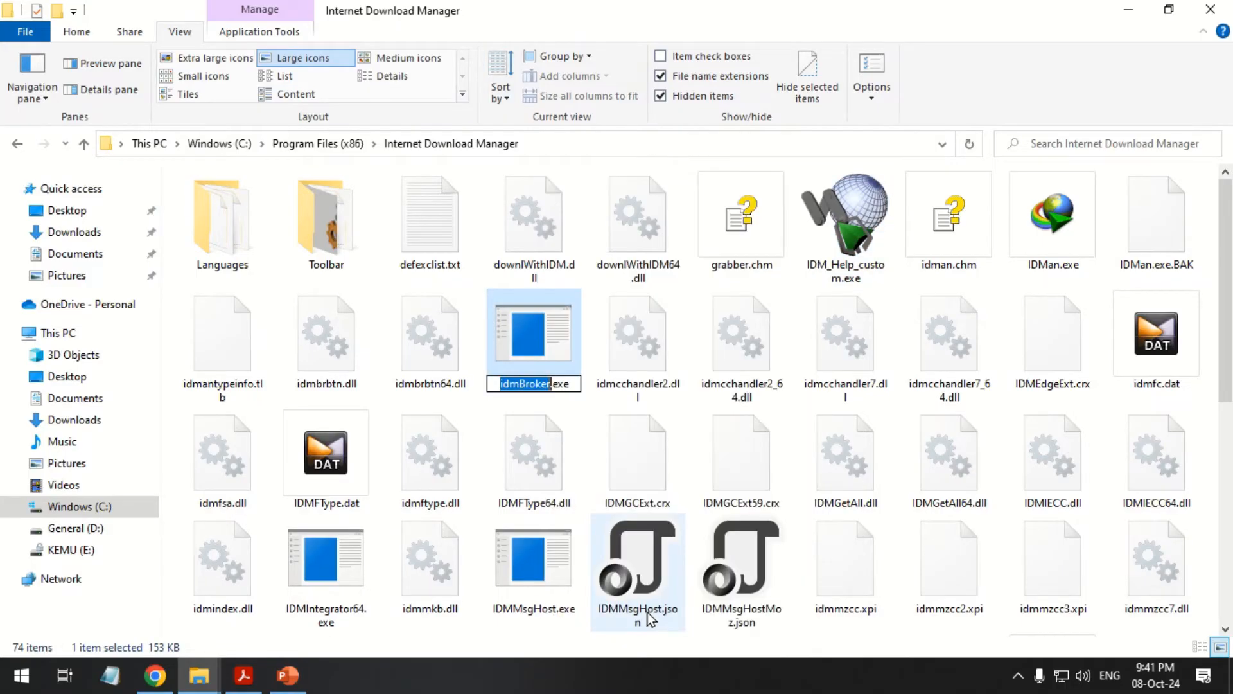
type("IDMGrHlp")
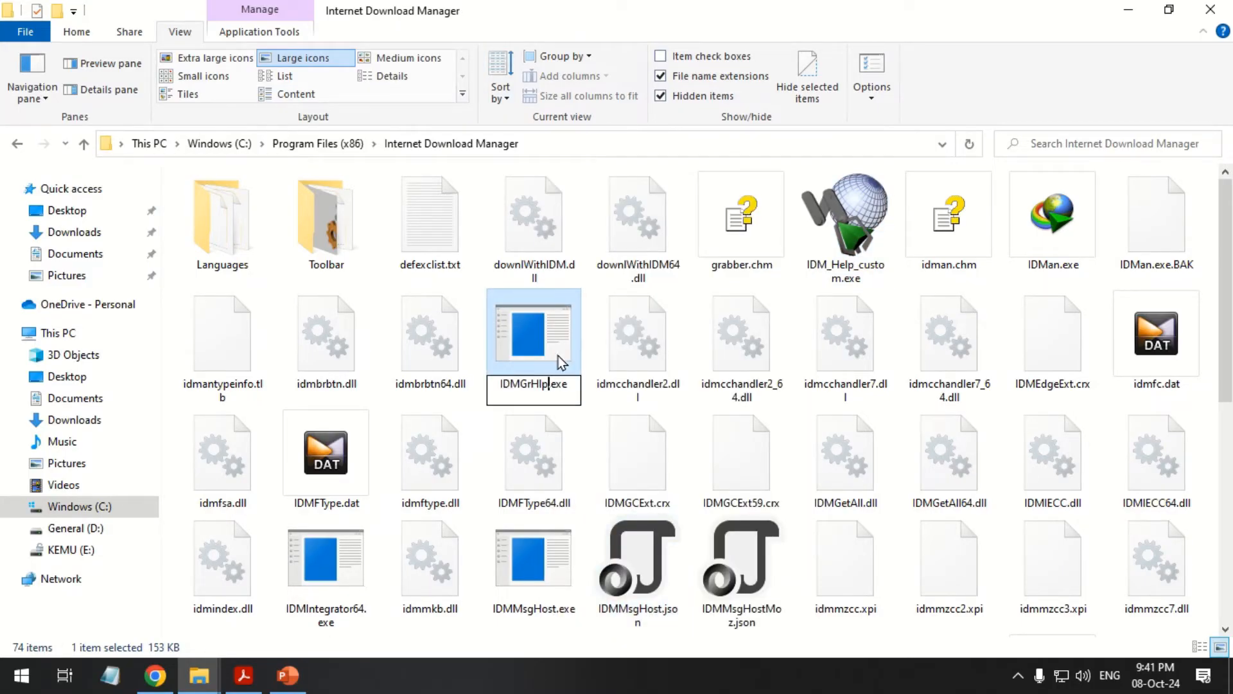
key("Return")
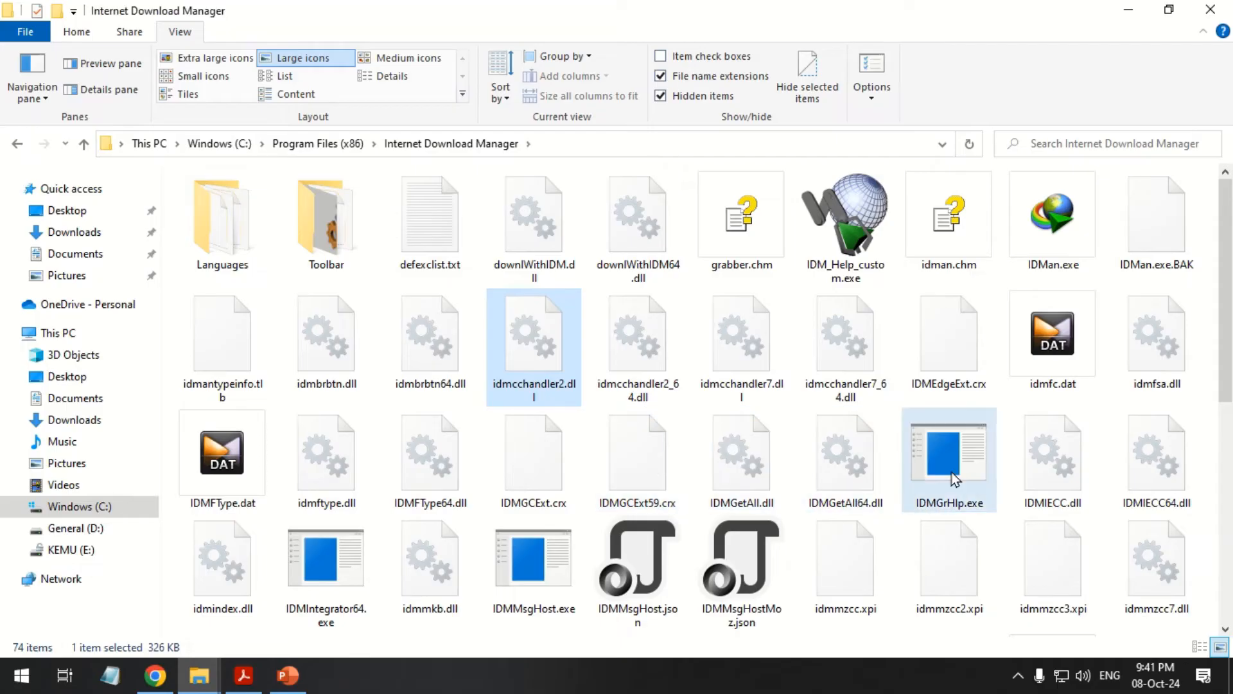